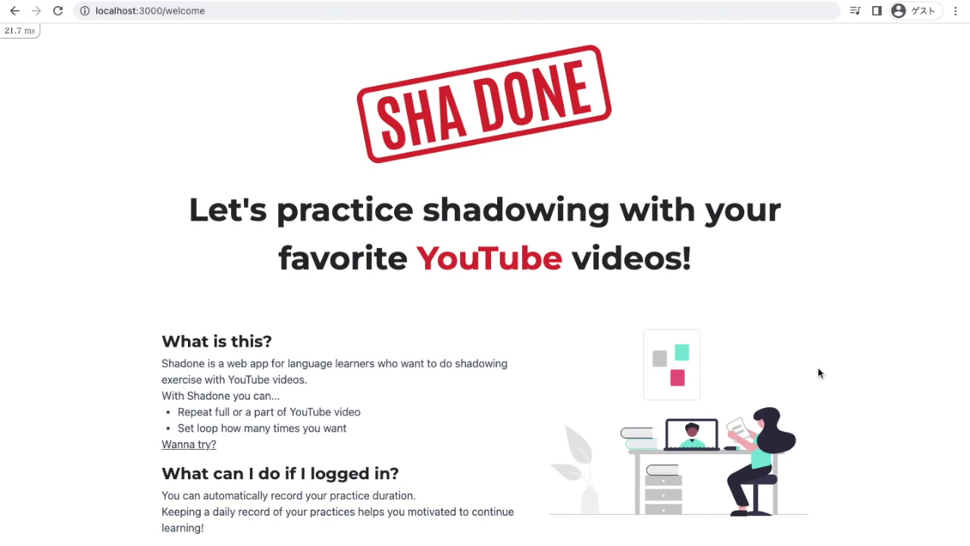
Step: Log in from the welcome page and look over the practice form and calendar on the main page
scroll(818, 372, down, 3)
click(561, 444)
click(530, 449)
click(530, 449)
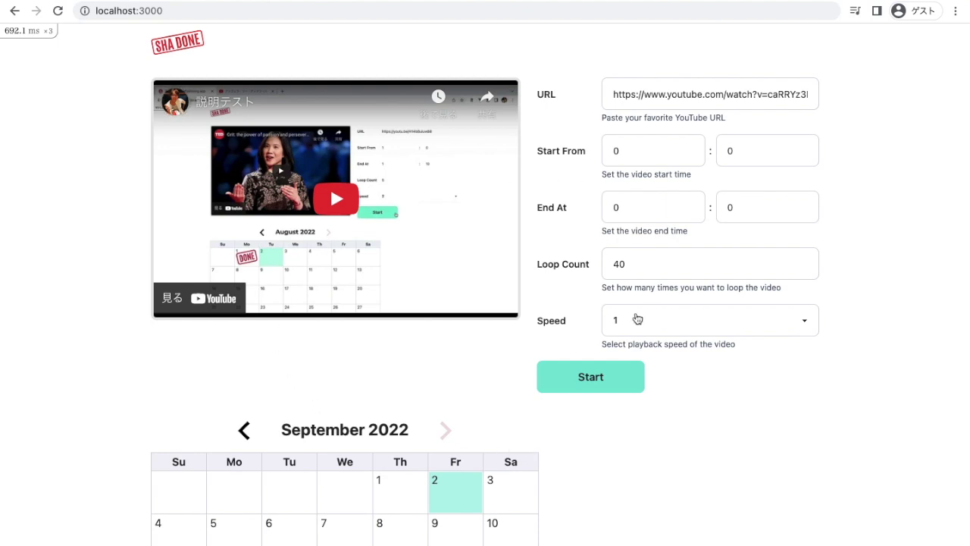
scroll(758, 379, down, 5)
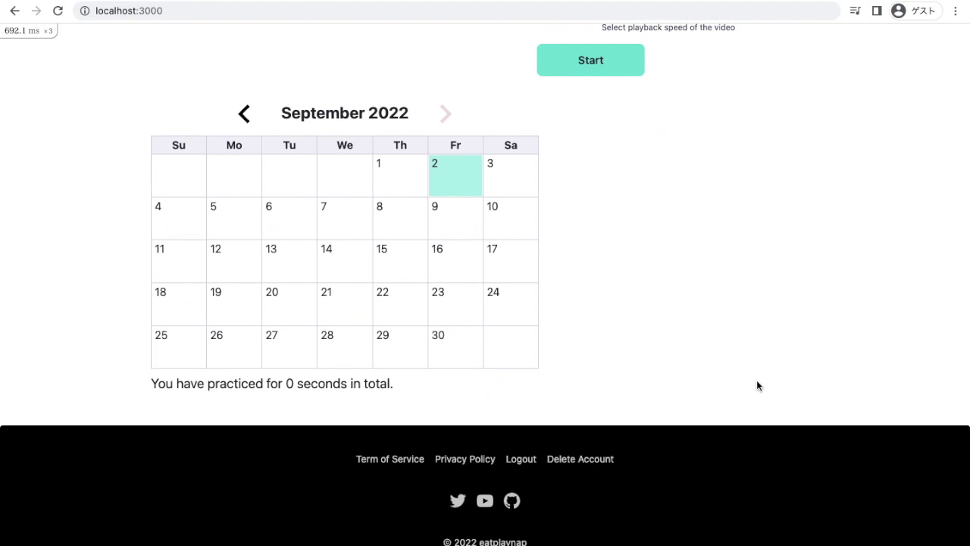
scroll(756, 386, up, 5)
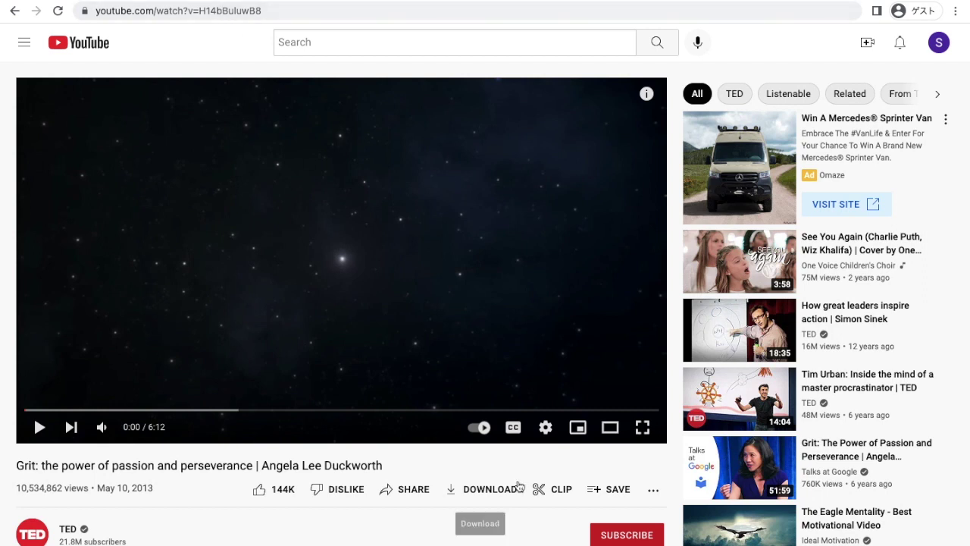
Step: Copy the page address of the TED video "Grit: the power of passion and perseverance" and paste it as Shadone's practice video URL
click(413, 490)
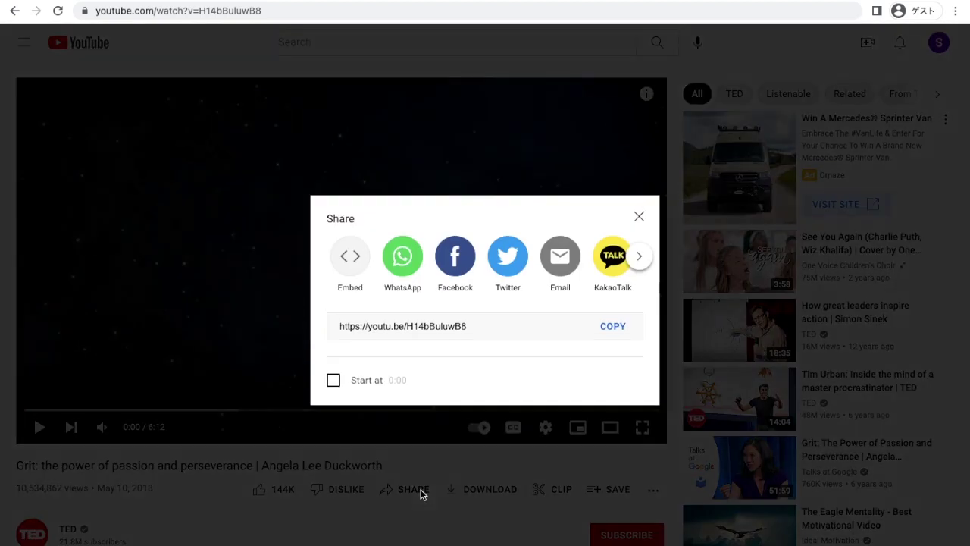
click(639, 218)
drag(314, 10, 61, 24)
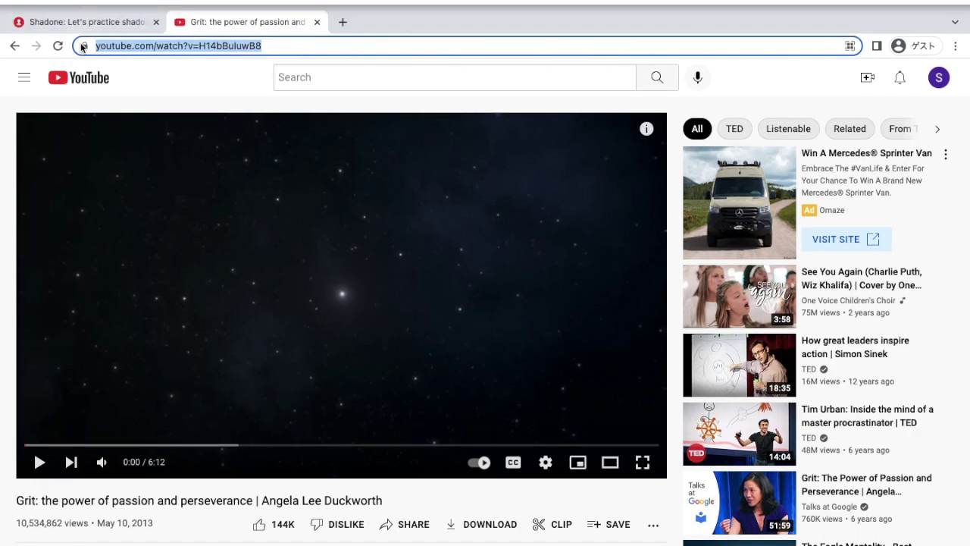
click(83, 21)
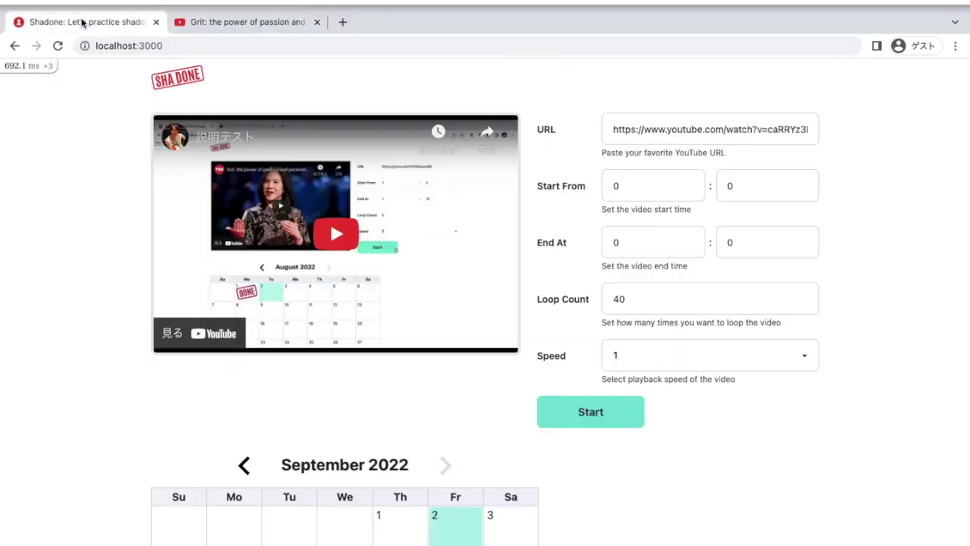
triple_click(671, 90)
key(ctrl+v)
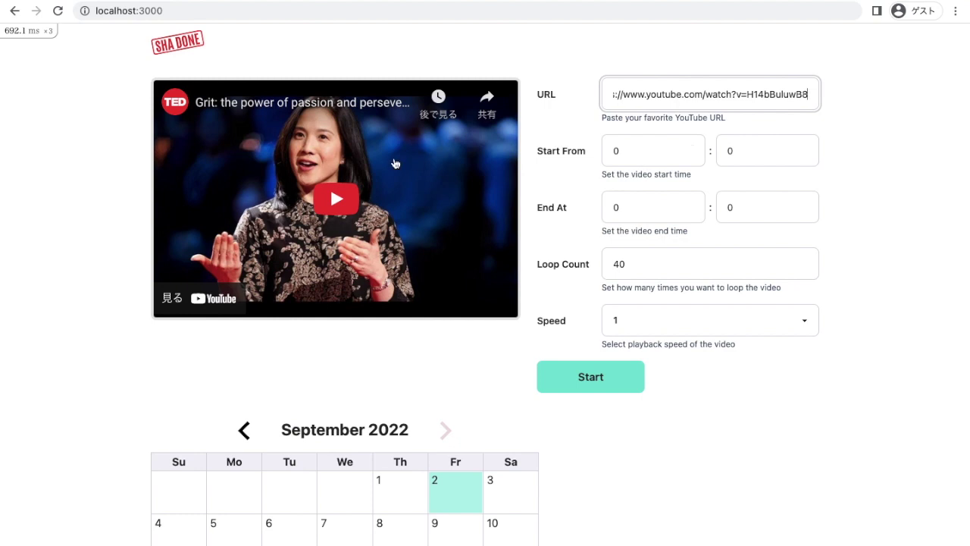
Step: Play the embedded video up to the passage to practice, pause it, and set the start time to 0:12
click(350, 198)
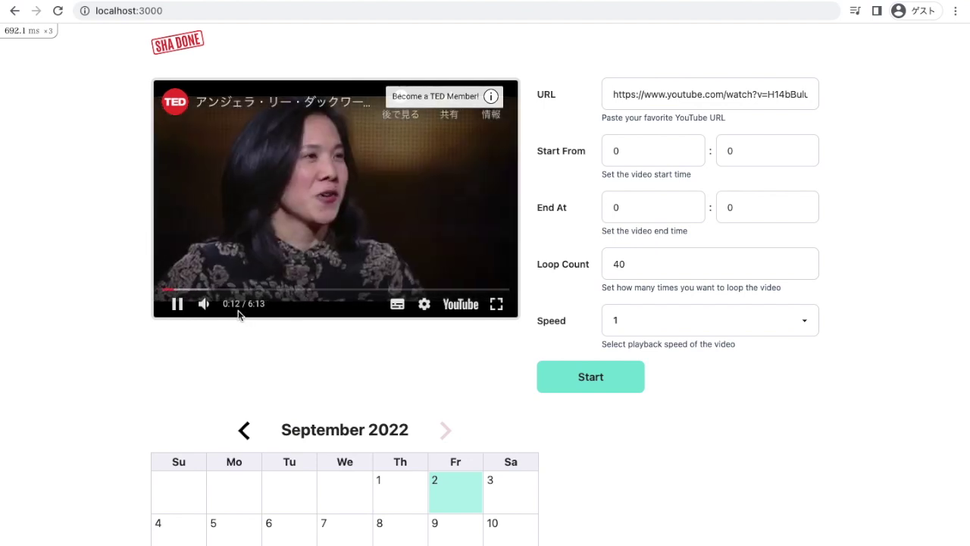
click(179, 306)
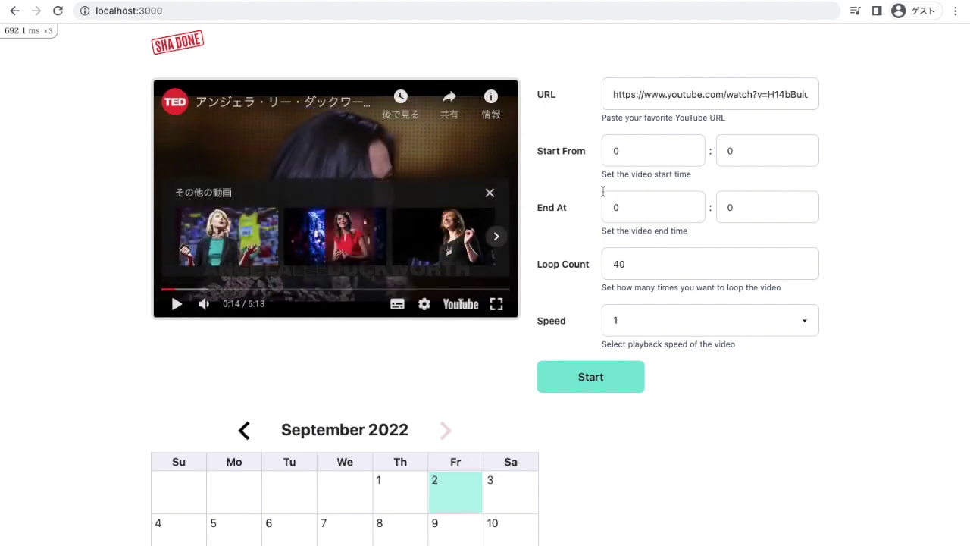
drag(749, 150, 716, 149)
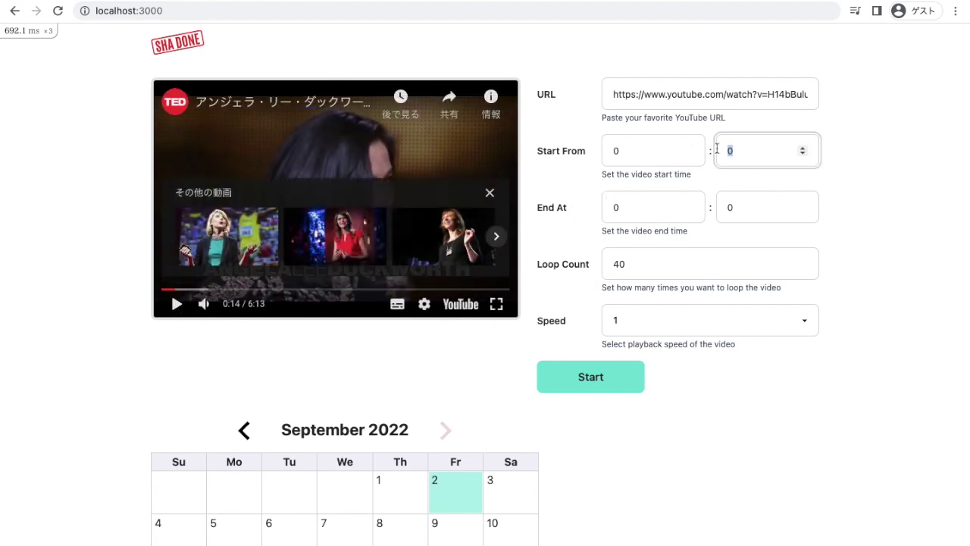
text(12)
Step: Resume the video to find where the passage ends, pause it, and set the end time to 0:22
click(177, 309)
click(177, 304)
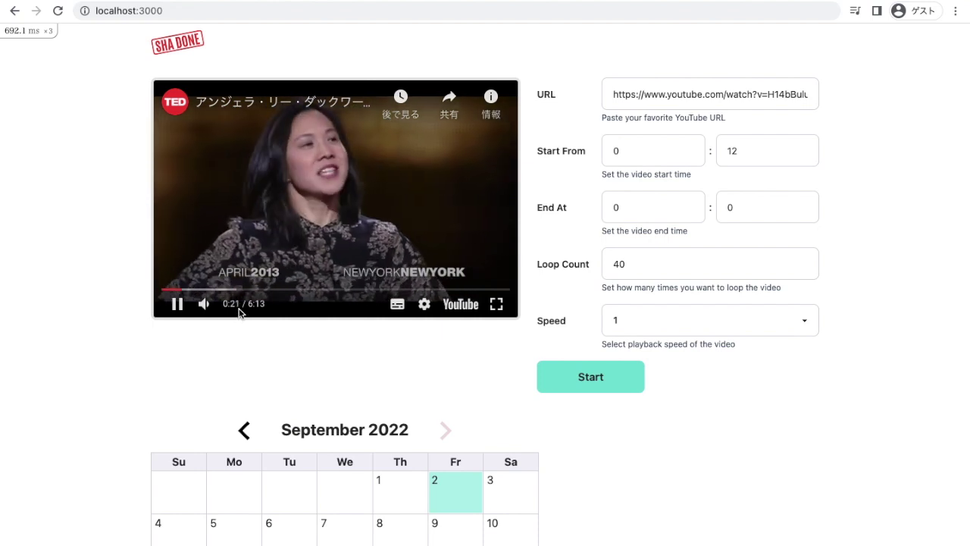
click(171, 306)
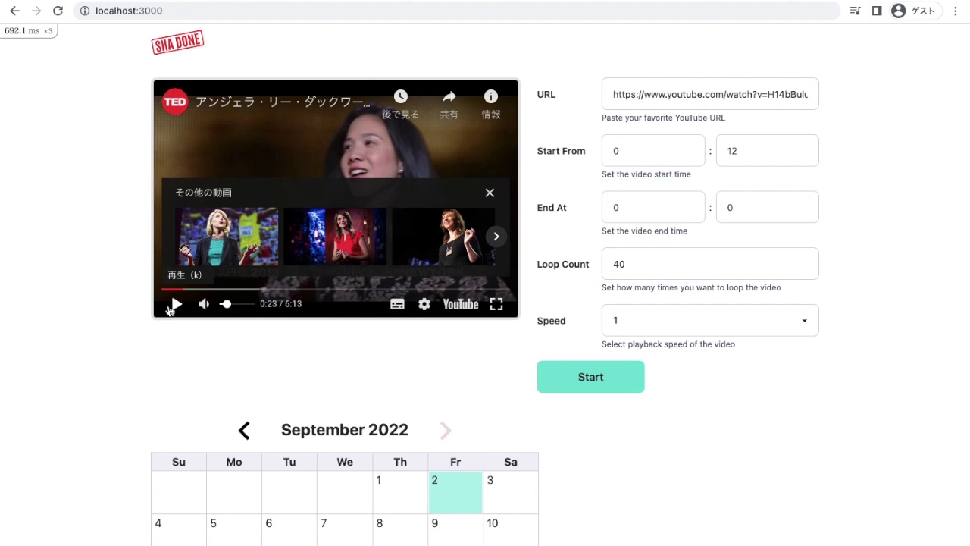
click(747, 203)
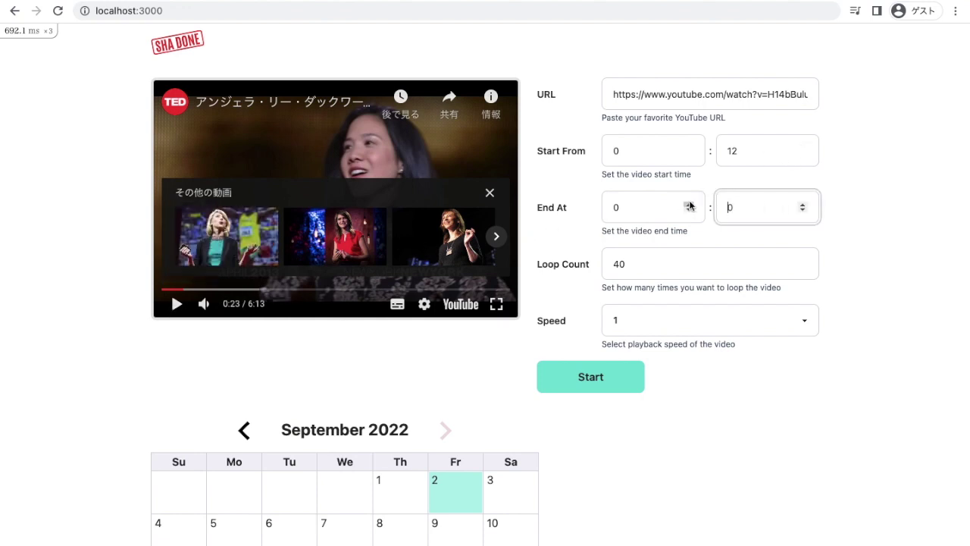
key(BackSpace)
text(22)
Step: Set the loop count to 4, keep the speed at 1, and start the looped practice
click(696, 259)
key(BackSpace)
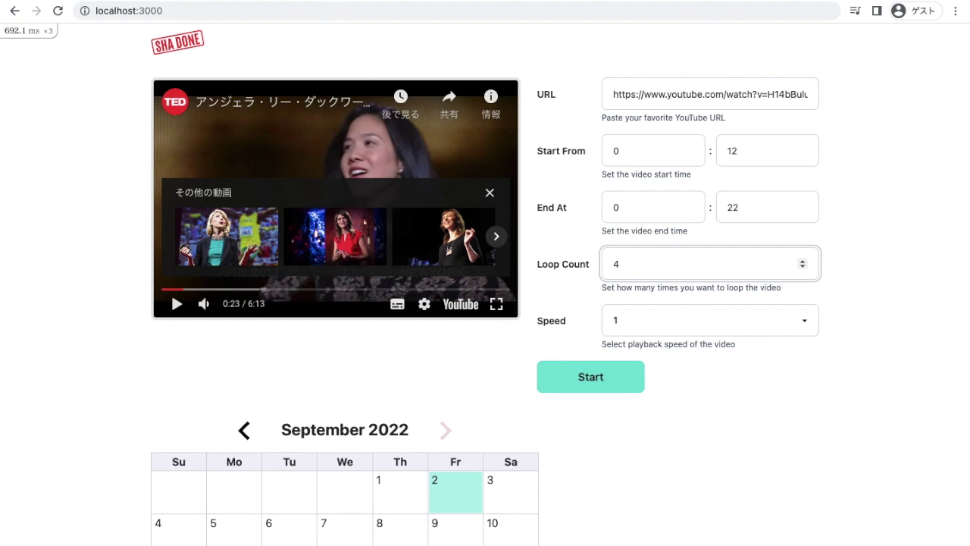
click(779, 328)
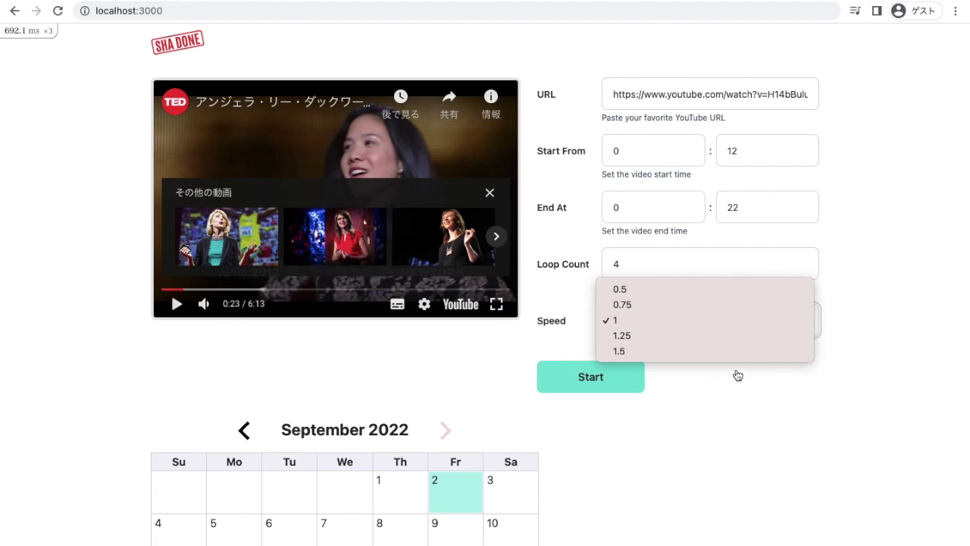
click(734, 382)
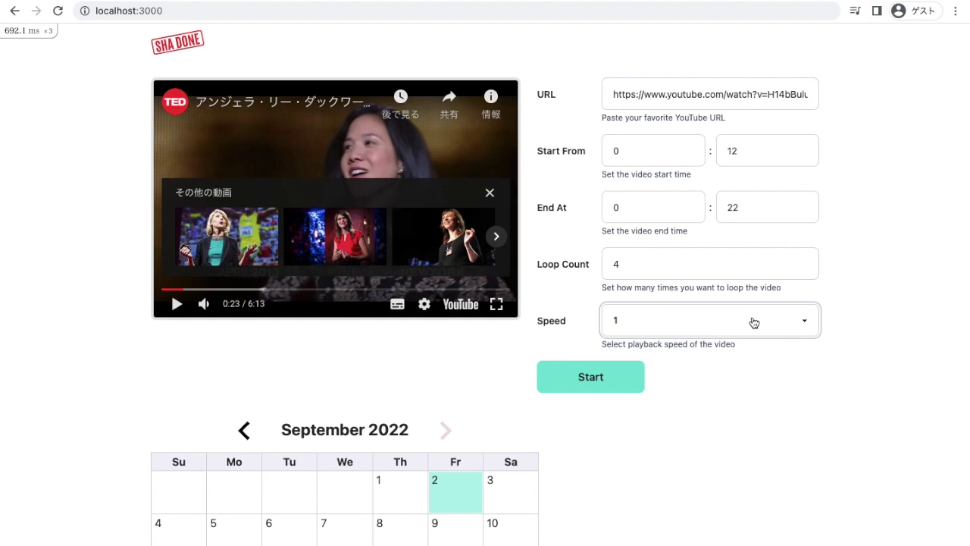
click(626, 376)
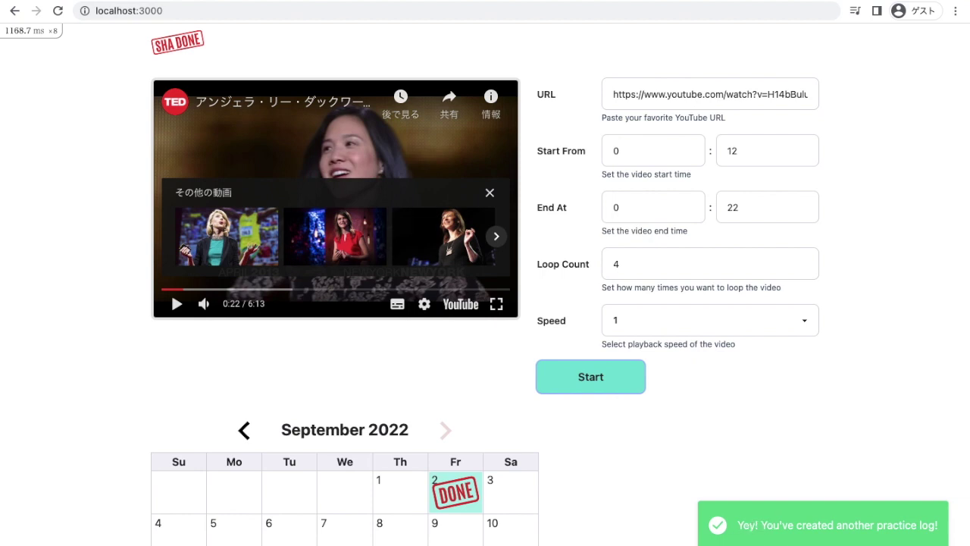
Step: Open the practice log for September 2, 2022 from the calendar and save the memo "Her speech was very motivational."
scroll(677, 500, down, 3)
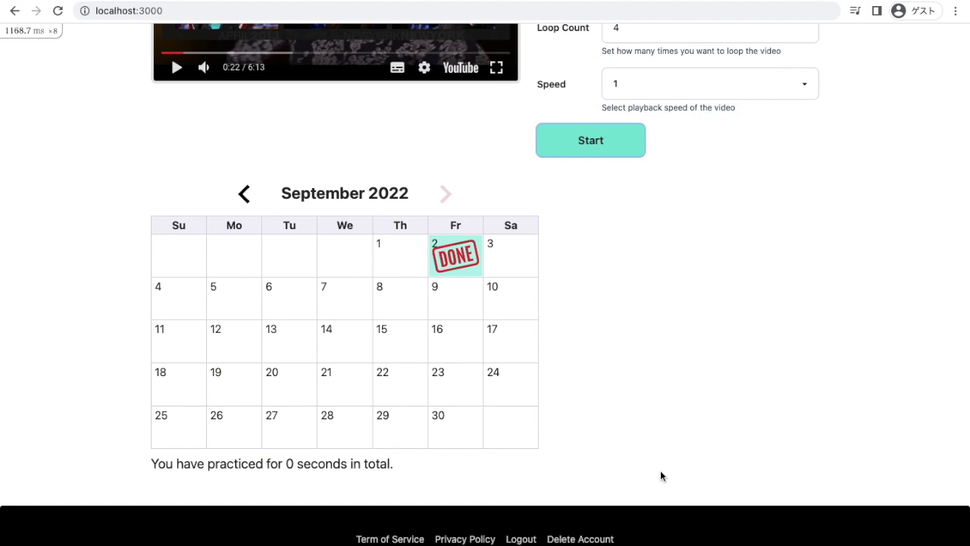
click(470, 270)
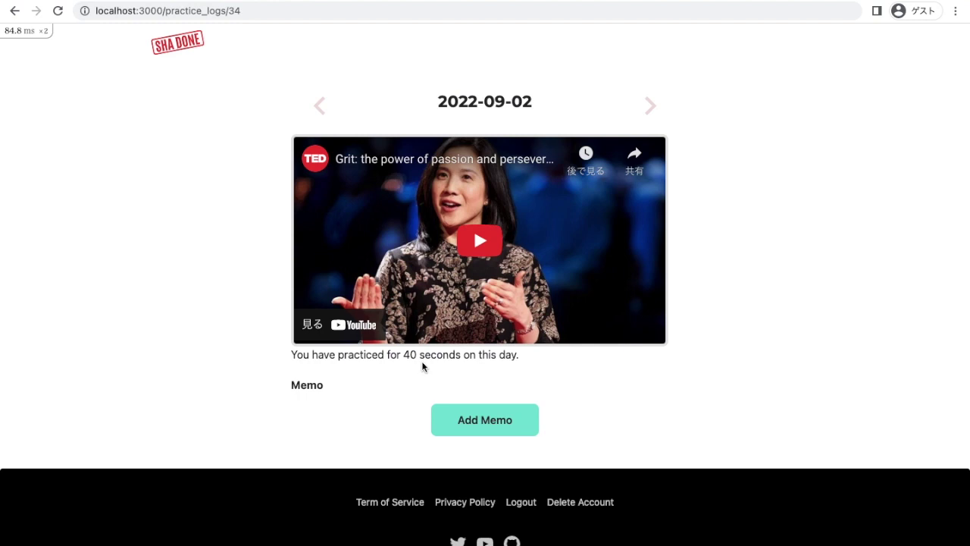
click(481, 417)
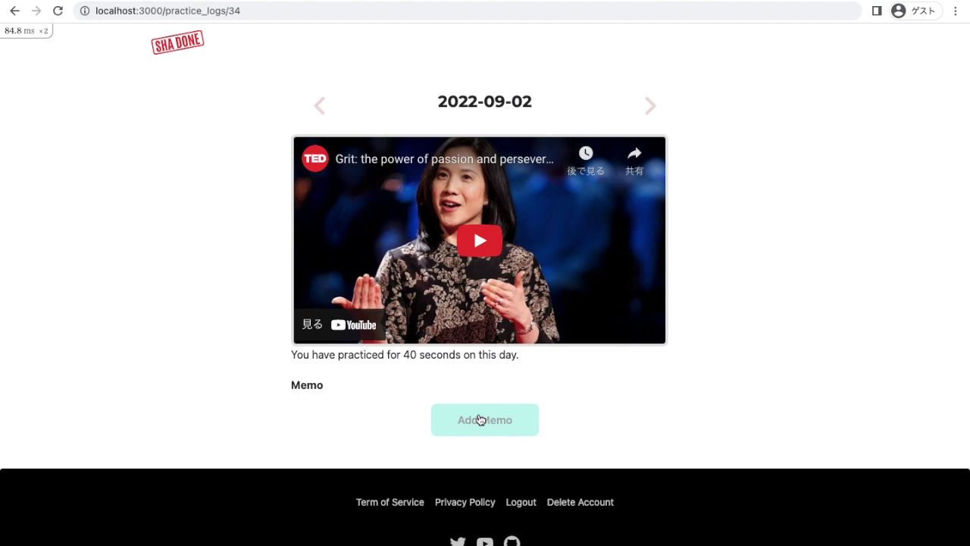
click(479, 414)
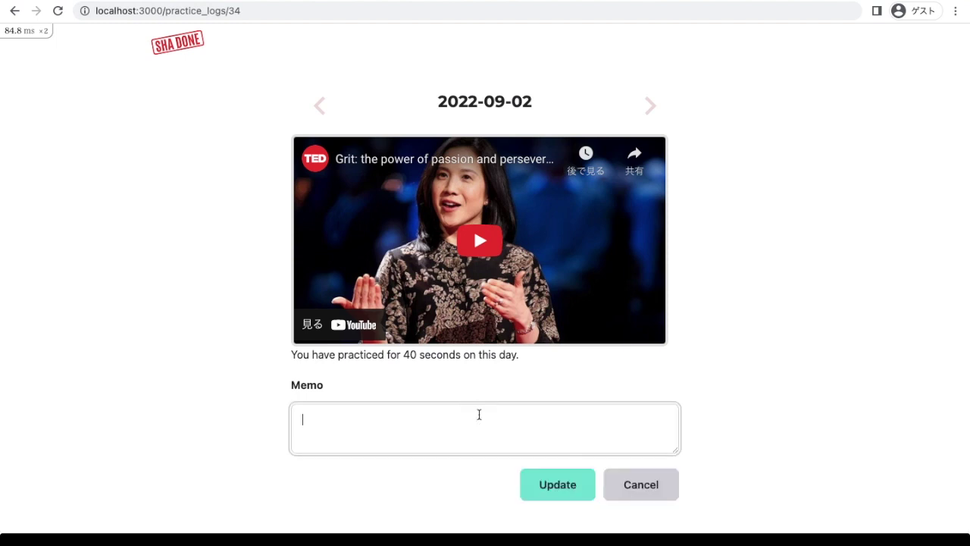
text(Her spec)
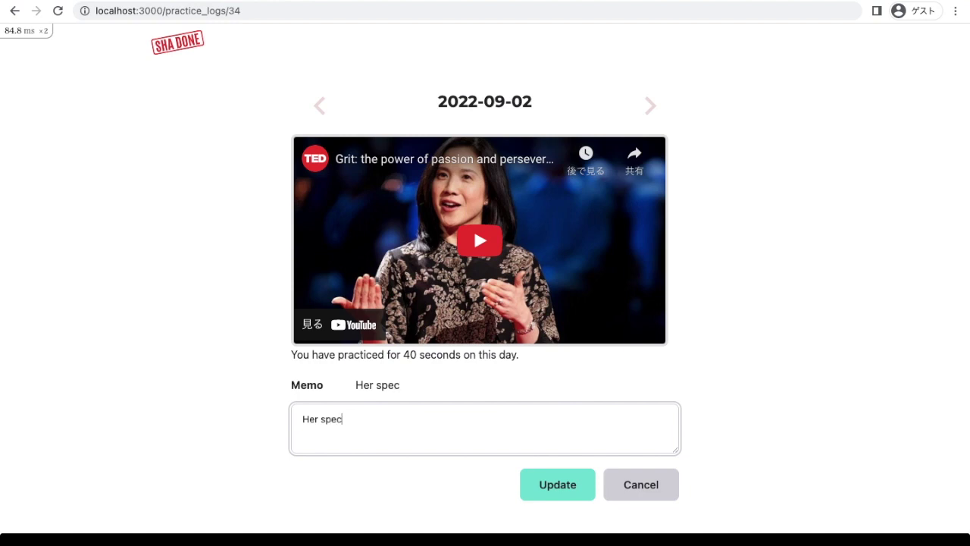
key(BackSpace)
text(ech was very motiv)
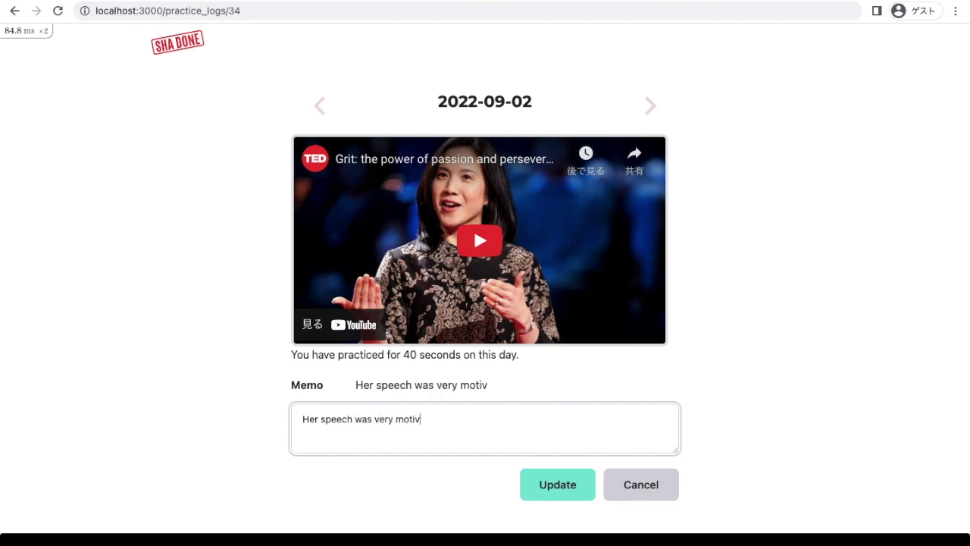
text(ational.)
click(557, 498)
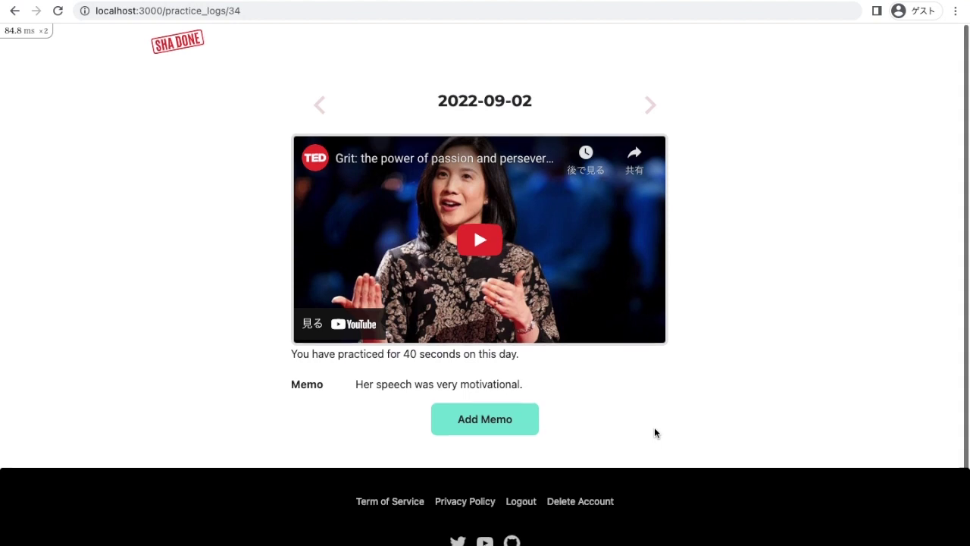
scroll(655, 433, down, 2)
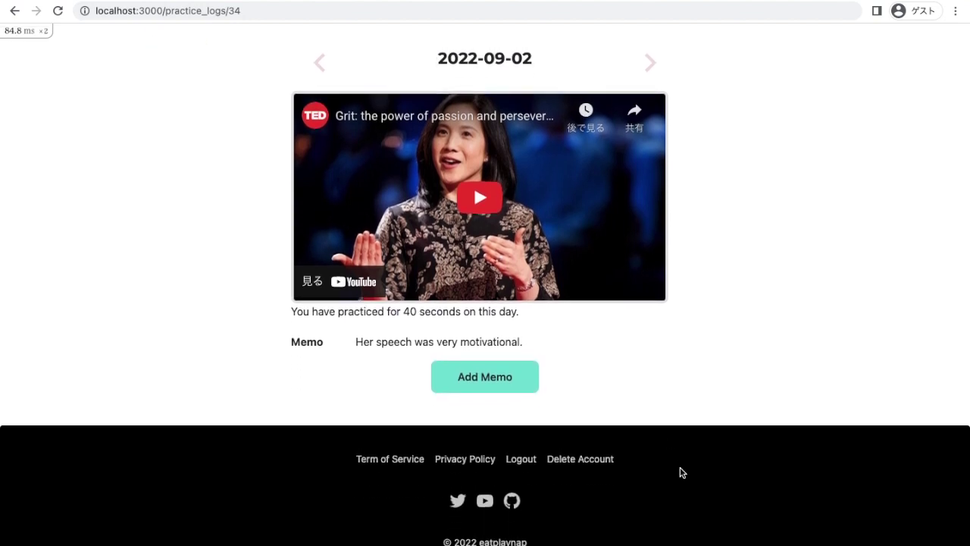